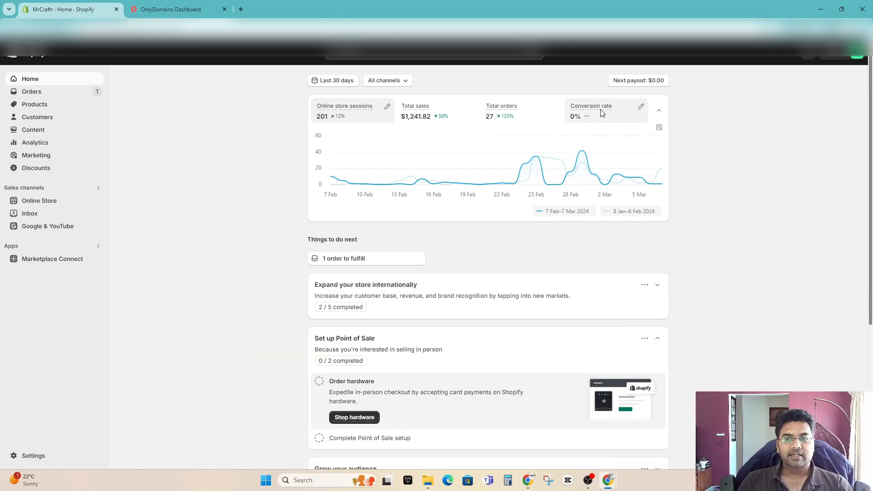
Open the store's domain settings and view the details of the 7b16a6.myshopify.com domain.
{"action": "left_click", "coordinate": [36, 456]}
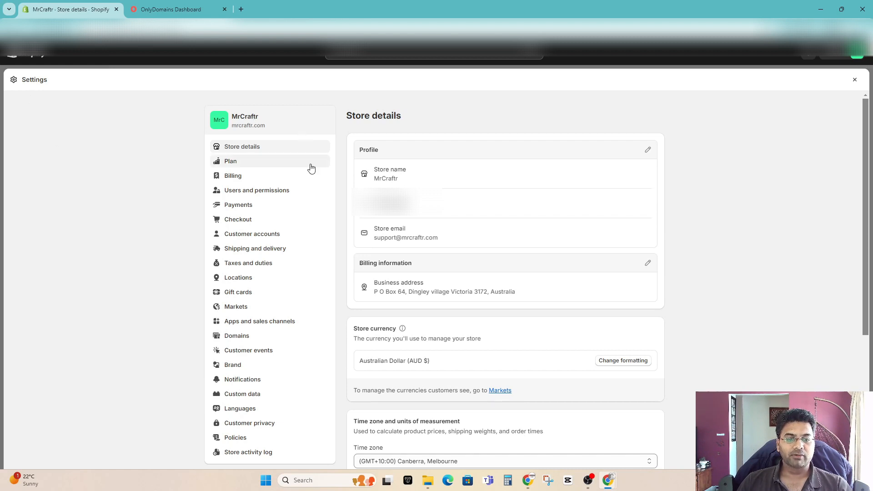
{"action": "left_click", "coordinate": [254, 337]}
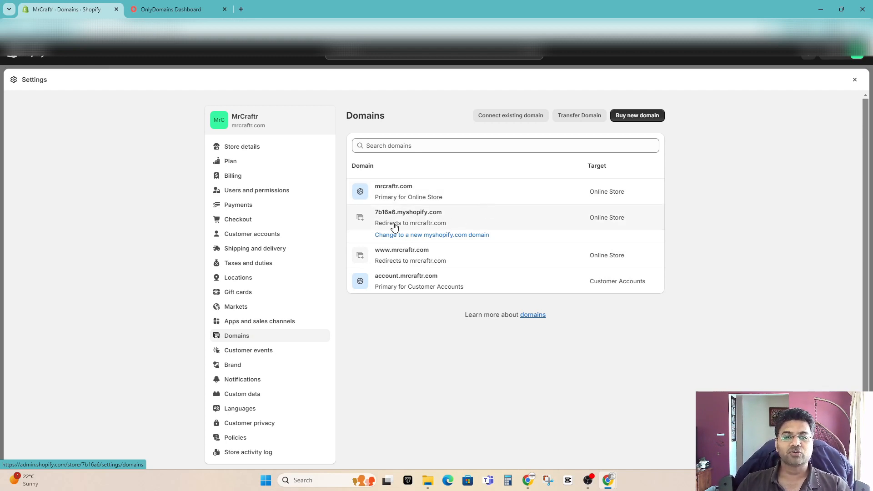
{"action": "left_click_drag", "start_coordinate": [376, 213], "coordinate": [446, 217]}
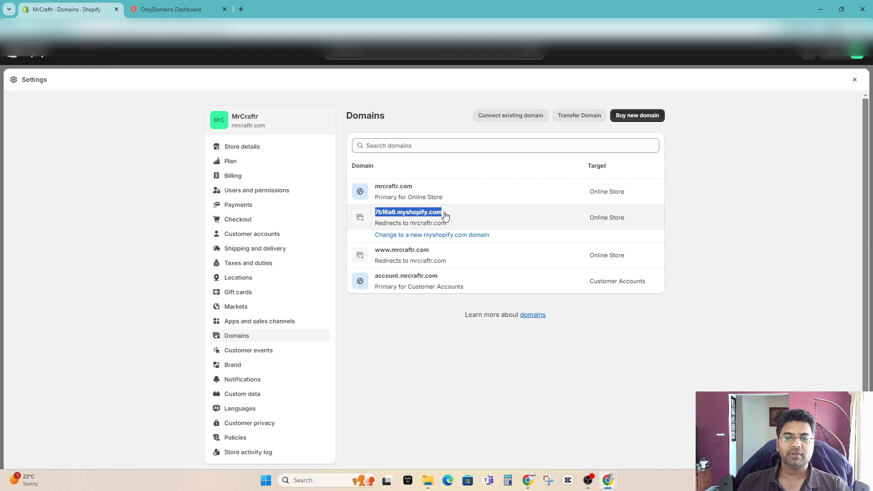
{"action": "left_click", "coordinate": [402, 218]}
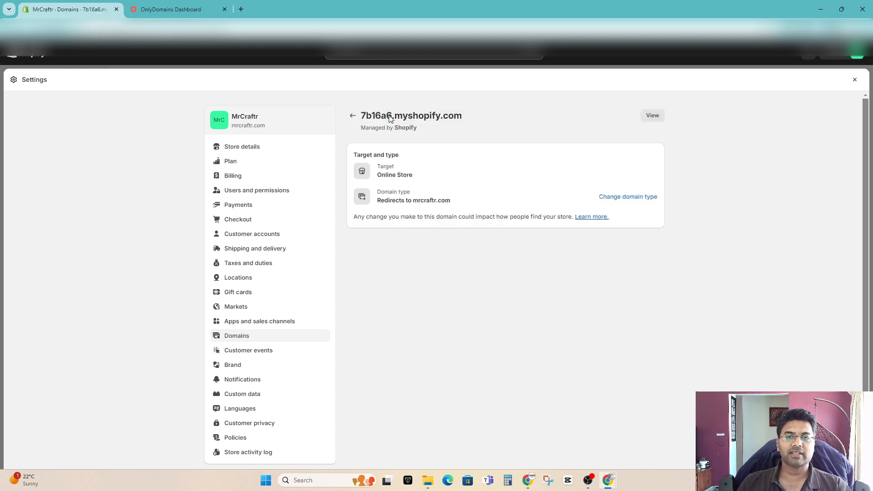
{"action": "left_click", "coordinate": [352, 117]}
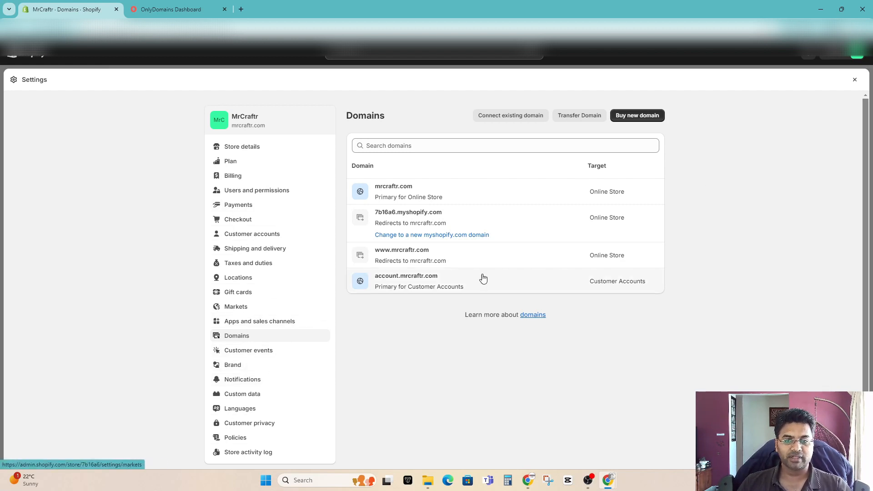
Review the mrcraftr.com domain's details, including its subdomains, email forwarding and auto-renewal, and return to the domain list.
{"action": "left_click", "coordinate": [394, 191]}
{"action": "scroll", "coordinate": [432, 227], "scroll_direction": "down", "scroll_amount": 3}
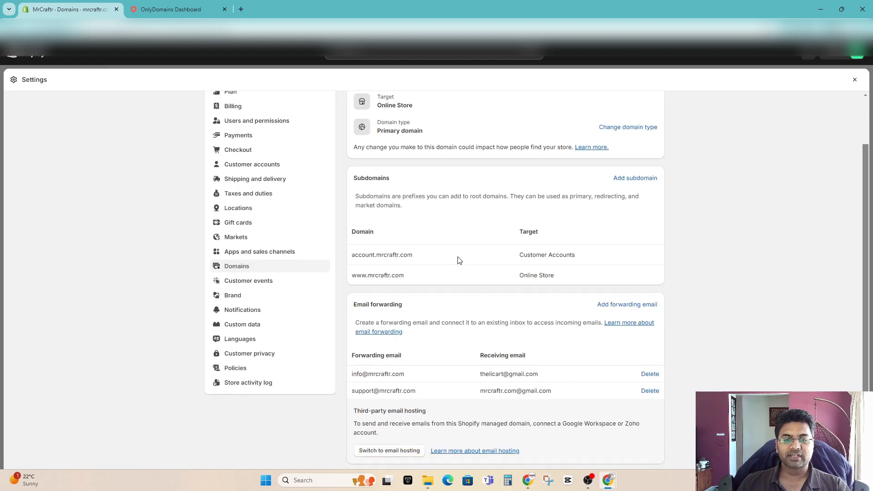
{"action": "scroll", "coordinate": [459, 258], "scroll_direction": "down", "scroll_amount": 2}
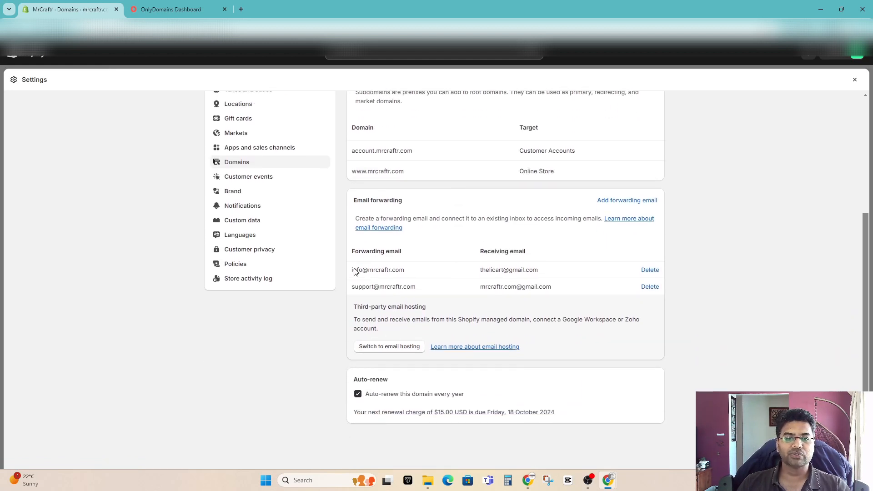
{"action": "left_click_drag", "start_coordinate": [385, 252], "coordinate": [355, 256]}
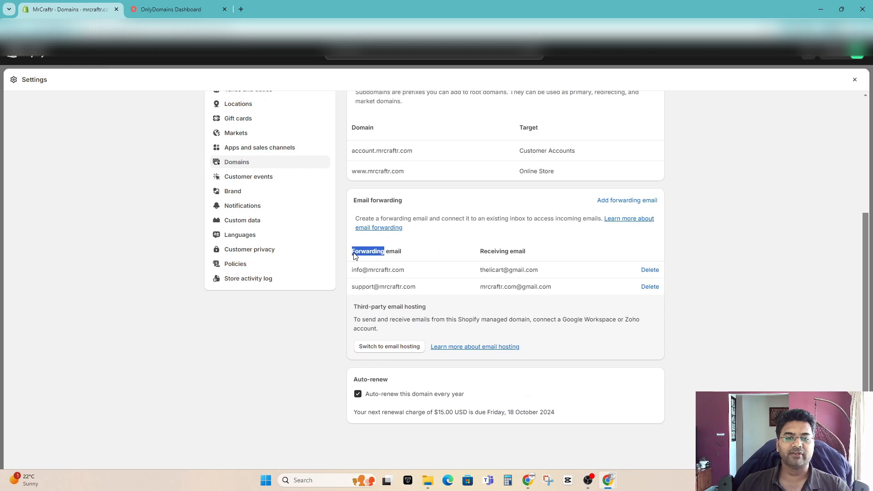
{"action": "left_click", "coordinate": [364, 275]}
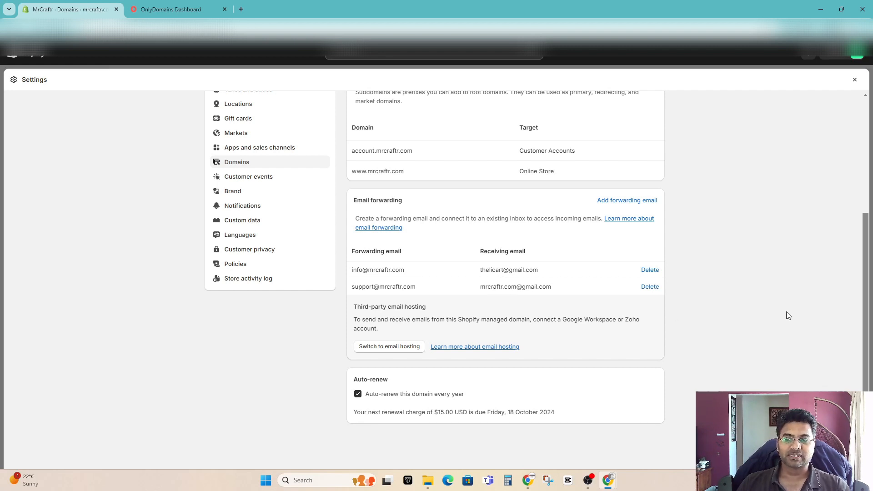
{"action": "scroll", "coordinate": [790, 315], "scroll_direction": "up", "scroll_amount": 2}
{"action": "scroll", "coordinate": [751, 314], "scroll_direction": "up", "scroll_amount": 2}
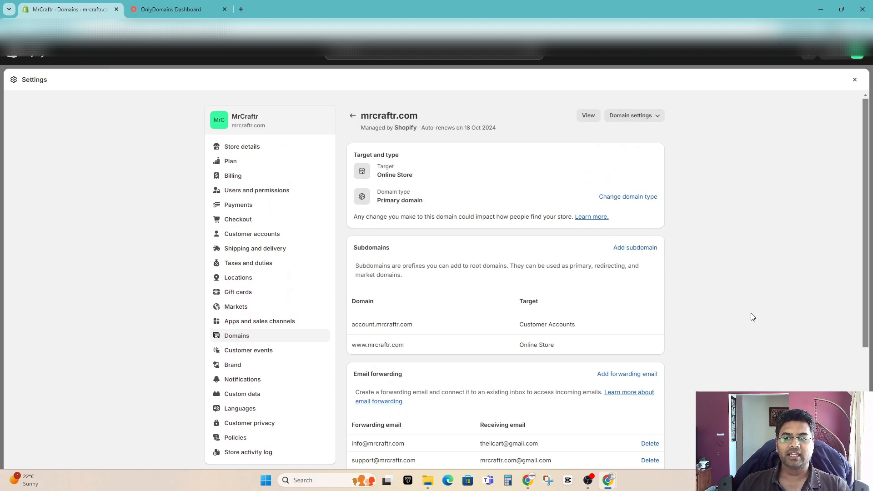
{"action": "left_click", "coordinate": [353, 116]}
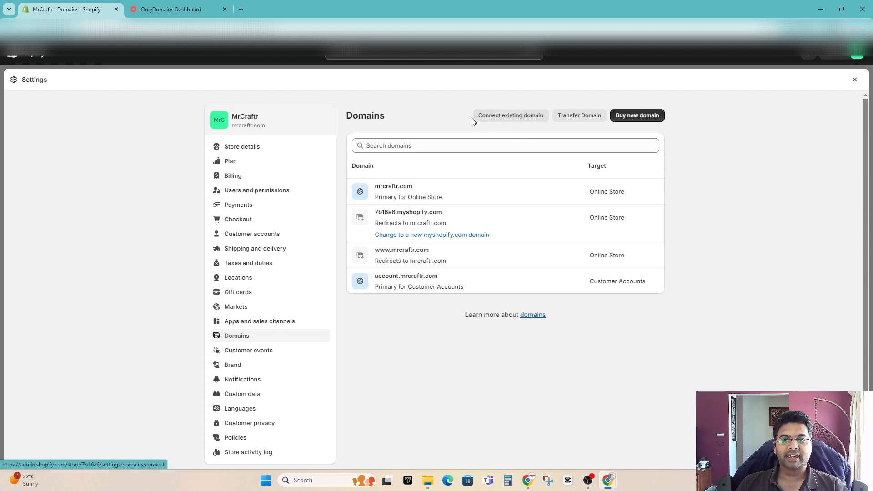
Start connecting an existing domain to the store and submit theli.com.au as the domain.
{"action": "left_click", "coordinate": [521, 119]}
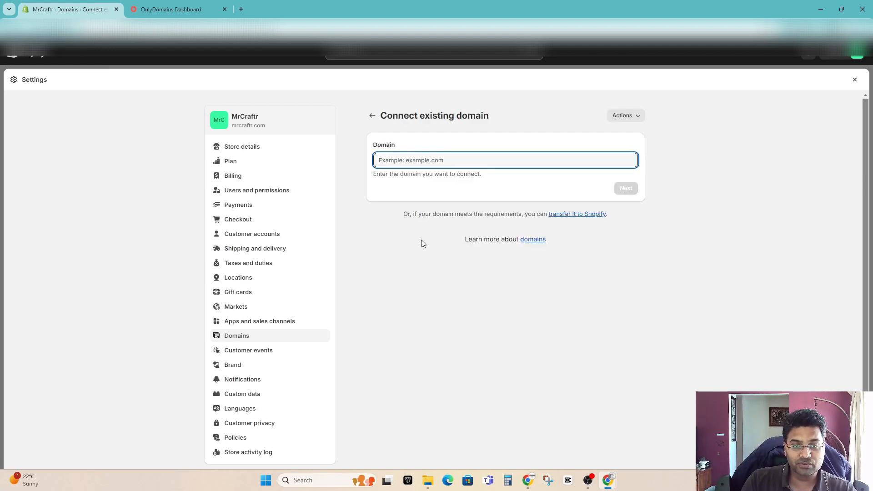
{"action": "type", "text": "thel"}
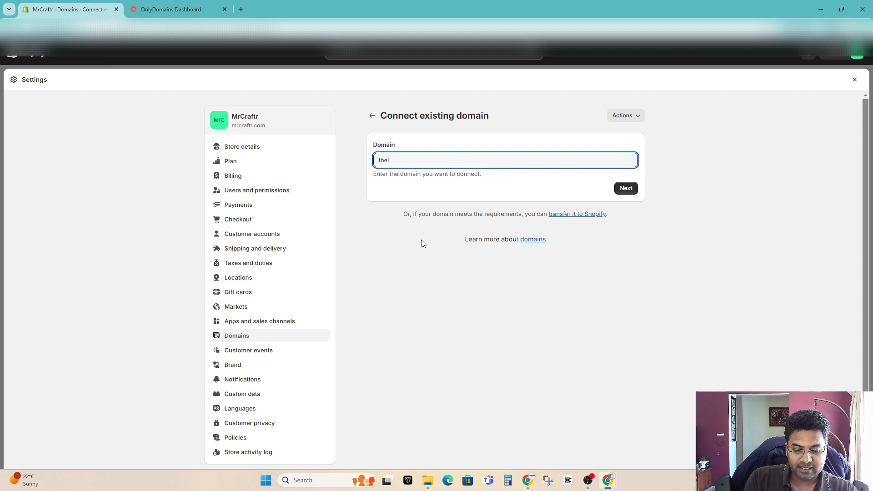
{"action": "type", "text": "i.com.au"}
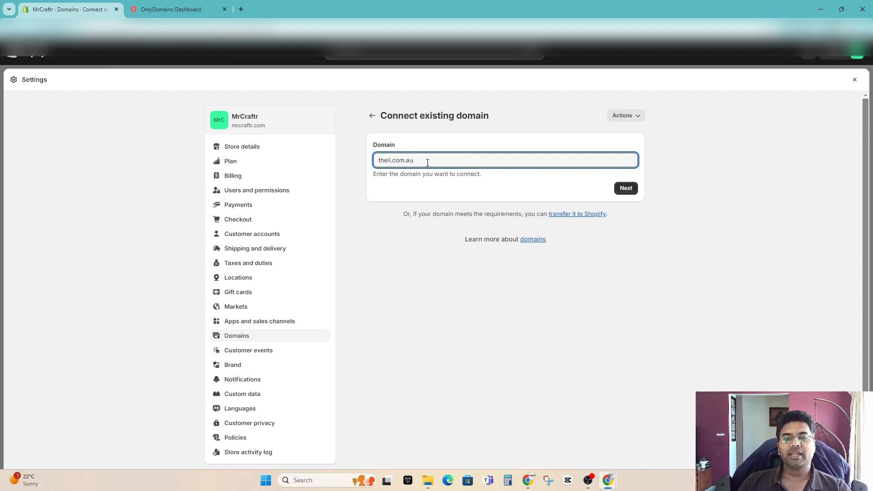
{"action": "left_click_drag", "start_coordinate": [427, 163], "coordinate": [348, 165]}
{"action": "left_click", "coordinate": [404, 160]}
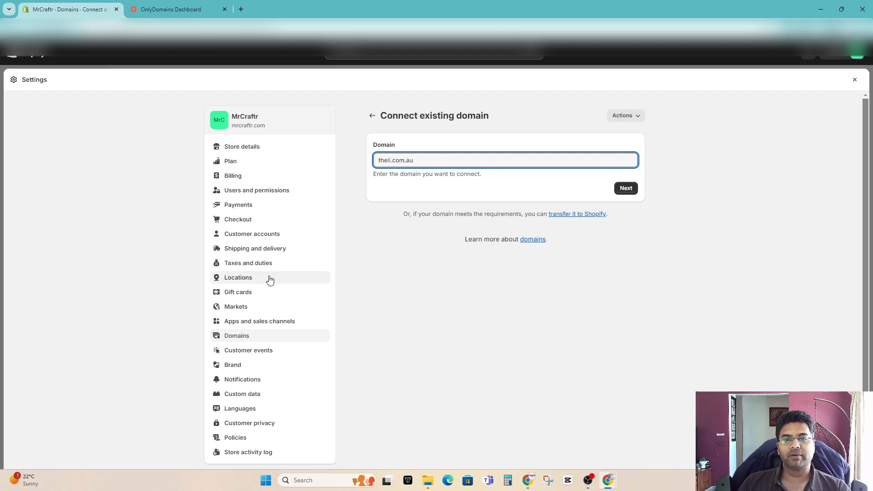
{"action": "left_click_drag", "start_coordinate": [419, 161], "coordinate": [366, 164]}
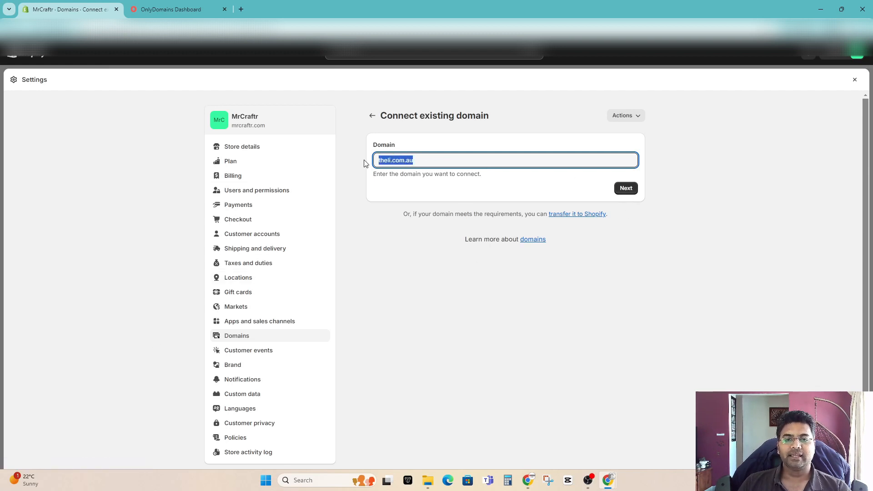
{"action": "left_click", "coordinate": [626, 188]}
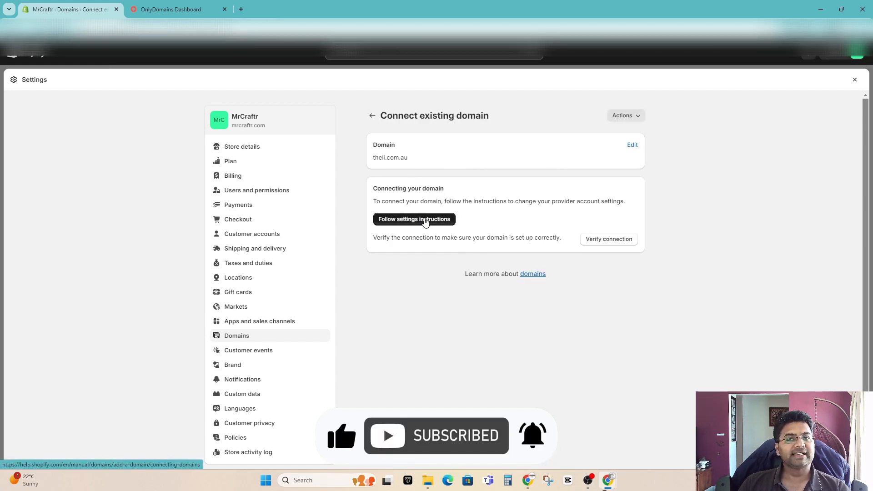
Consult the third-party domain instructions, and verify the theli.com.au connection to examine the required A record and CNAME values.
{"action": "left_click", "coordinate": [409, 223]}
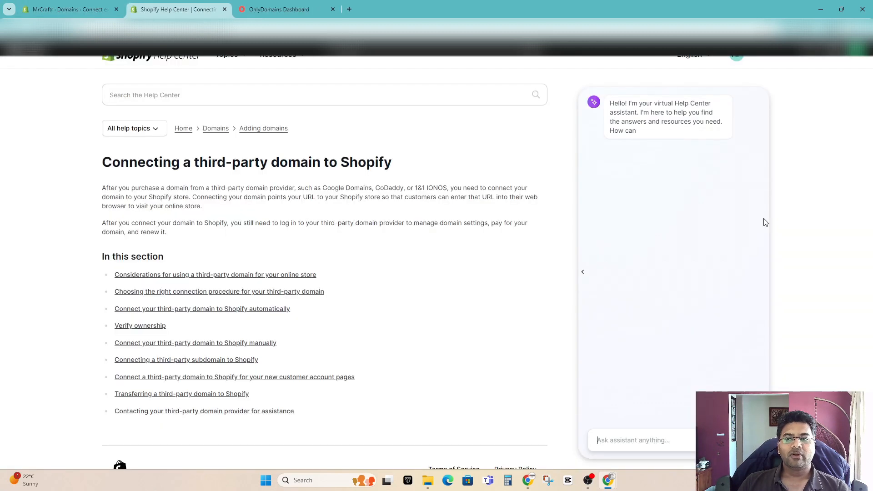
{"action": "left_click", "coordinate": [224, 10]}
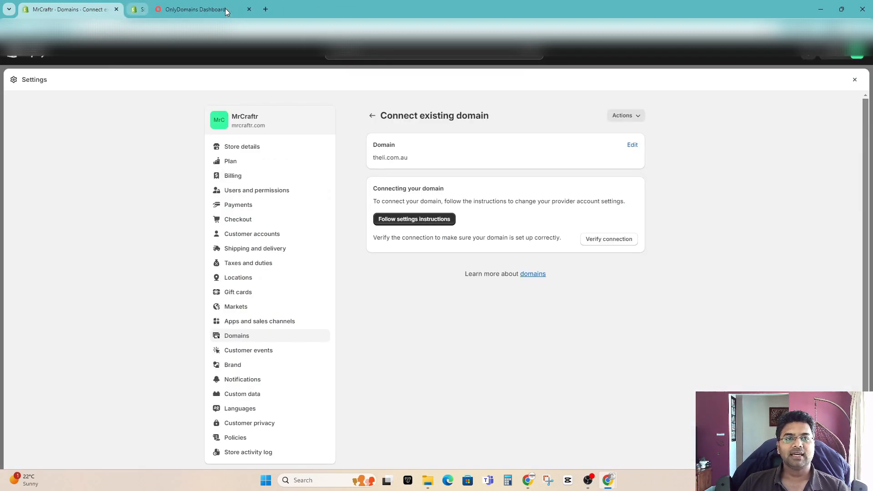
{"action": "left_click", "coordinate": [602, 243]}
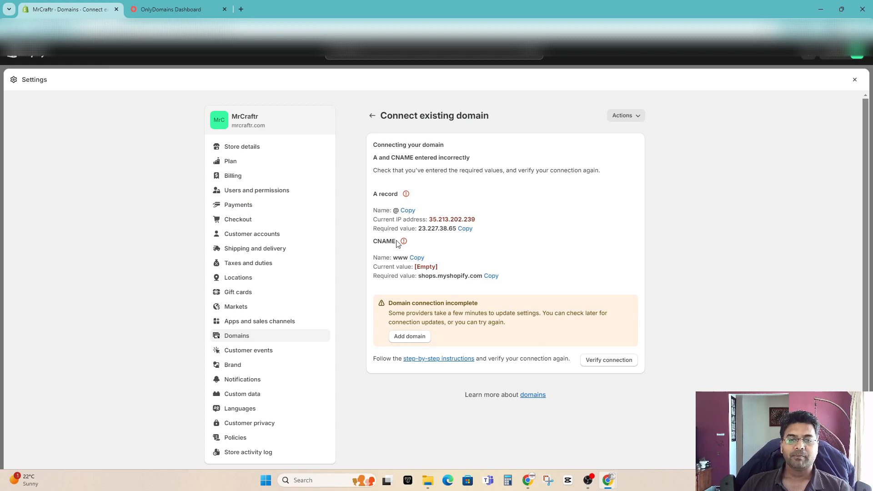
{"action": "left_click_drag", "start_coordinate": [373, 220], "coordinate": [418, 232]}
{"action": "left_click", "coordinate": [433, 225]}
{"action": "left_click", "coordinate": [480, 220]}
{"action": "left_click", "coordinate": [435, 236]}
{"action": "left_click", "coordinate": [420, 232]}
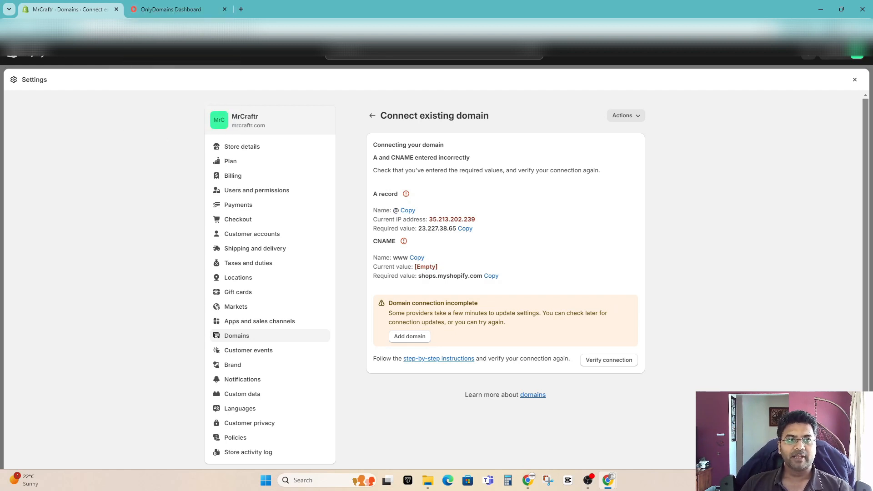
Switch to the OnlyDomains dashboard and change theli.com.au from delegated name servers to the OnlyDomains name servers.
{"action": "left_click", "coordinate": [159, 10]}
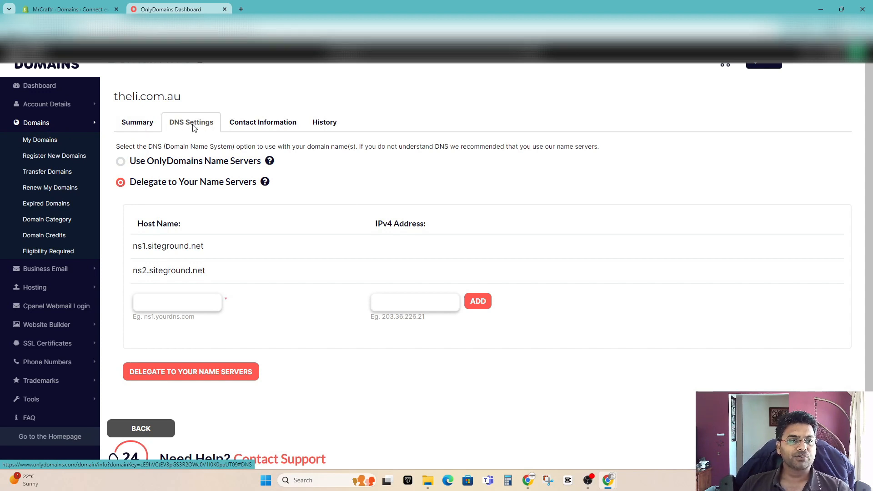
{"action": "mouse_move", "coordinate": [187, 246]}
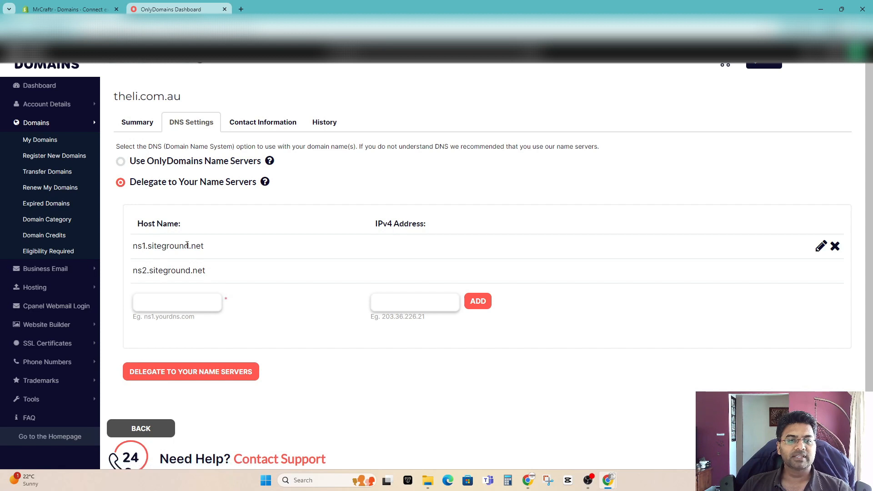
{"action": "left_click_drag", "start_coordinate": [148, 249], "coordinate": [187, 246]}
{"action": "left_click", "coordinate": [138, 163]}
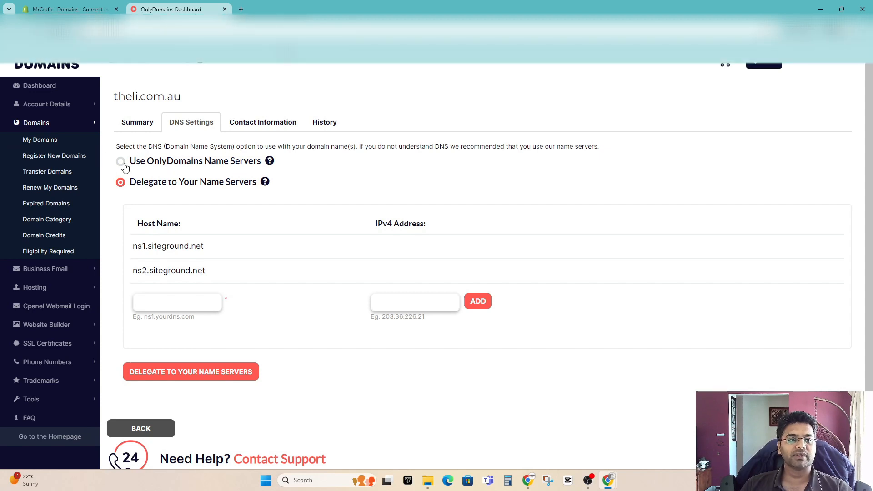
{"action": "left_click", "coordinate": [150, 165]}
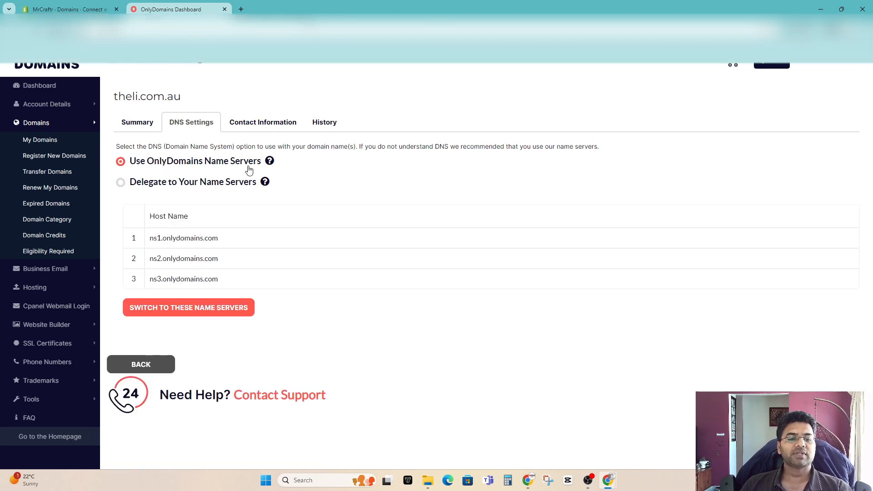
{"action": "left_click", "coordinate": [218, 312]}
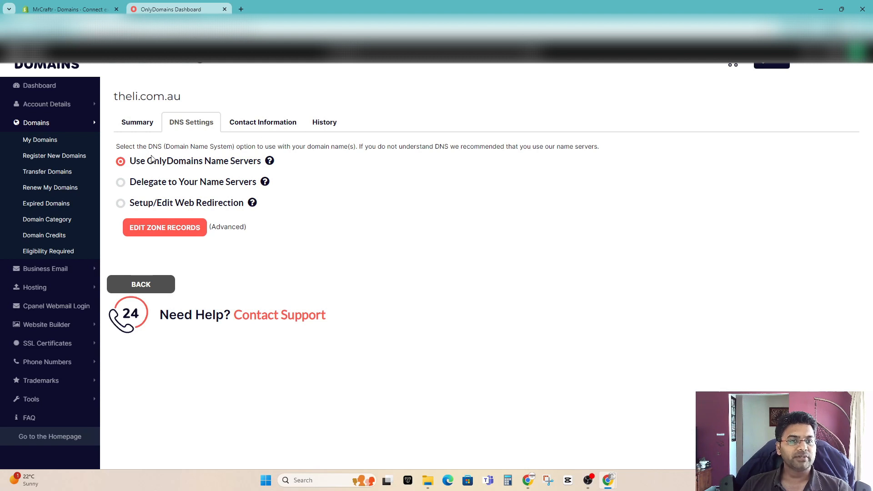
Open the zone records of theli.com.au for editing and fill the new A record's host with @, copied from Shopify.
{"action": "left_click", "coordinate": [170, 231]}
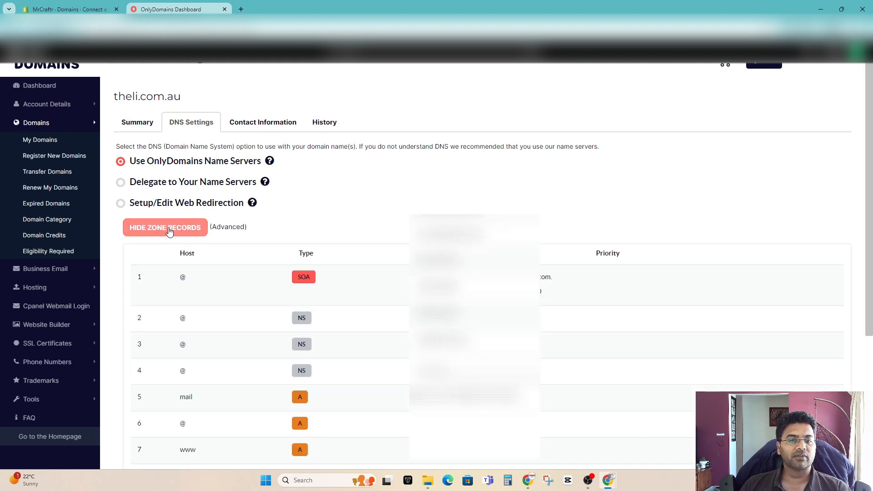
{"action": "scroll", "coordinate": [241, 355], "scroll_direction": "down", "scroll_amount": 3}
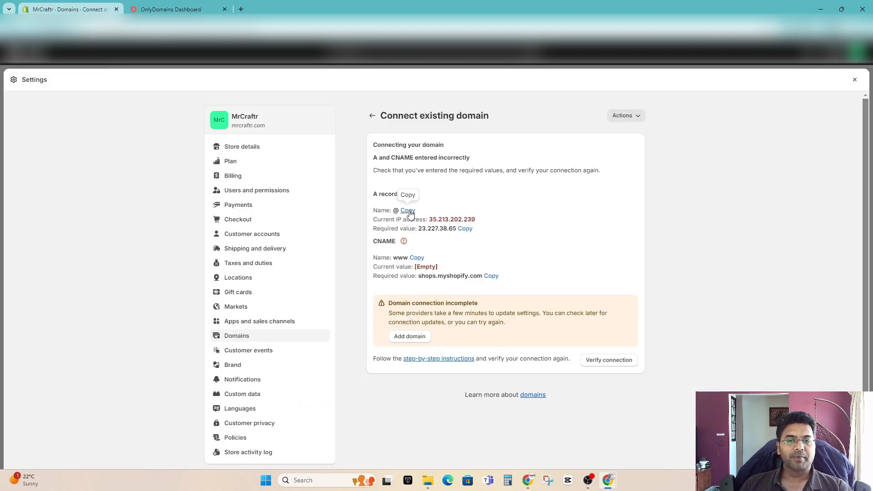
{"action": "left_click", "coordinate": [409, 211]}
{"action": "left_click", "coordinate": [171, 9]}
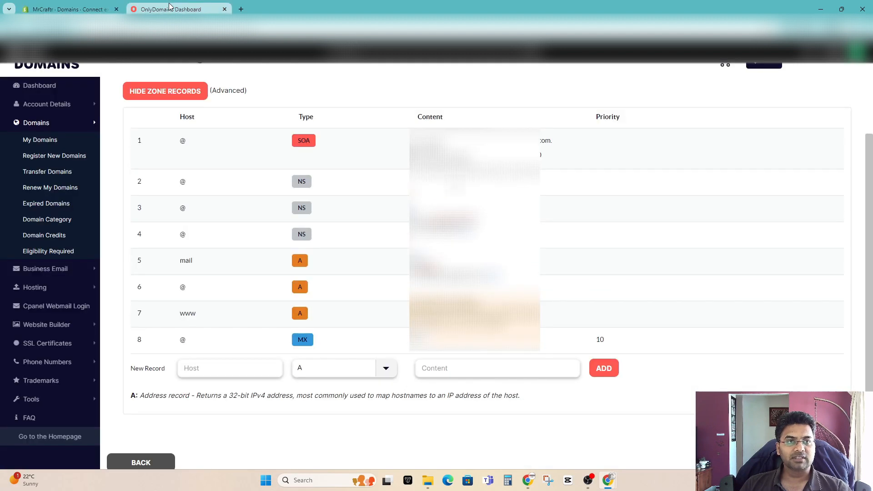
{"action": "left_click", "coordinate": [214, 368]}
{"action": "key", "text": "ctrl+v"}
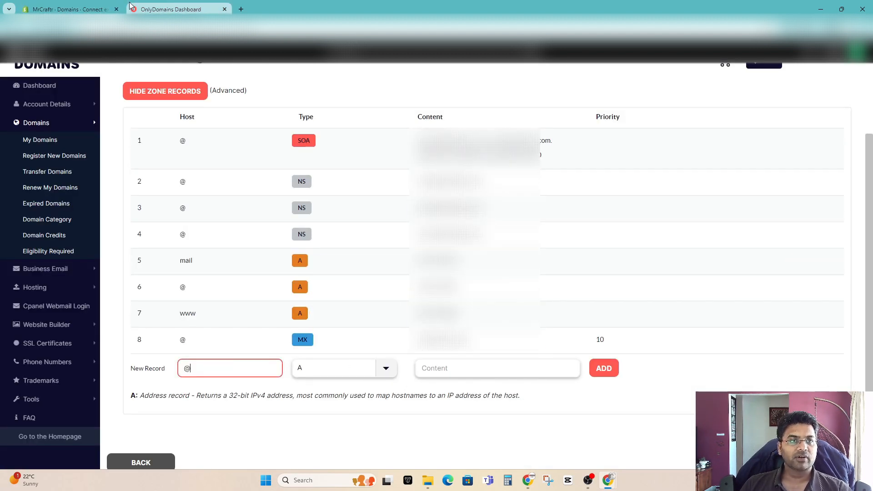
Copy Shopify's required A record value 23.227.38.65 into the new record's content and try to add the record.
{"action": "left_click", "coordinate": [68, 9]}
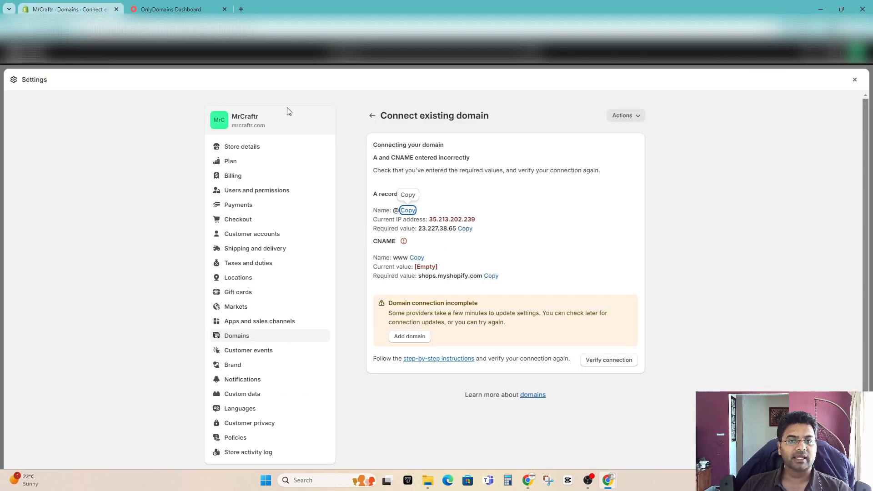
{"action": "left_click", "coordinate": [465, 228]}
{"action": "left_click", "coordinate": [171, 9]}
{"action": "left_click", "coordinate": [491, 371]}
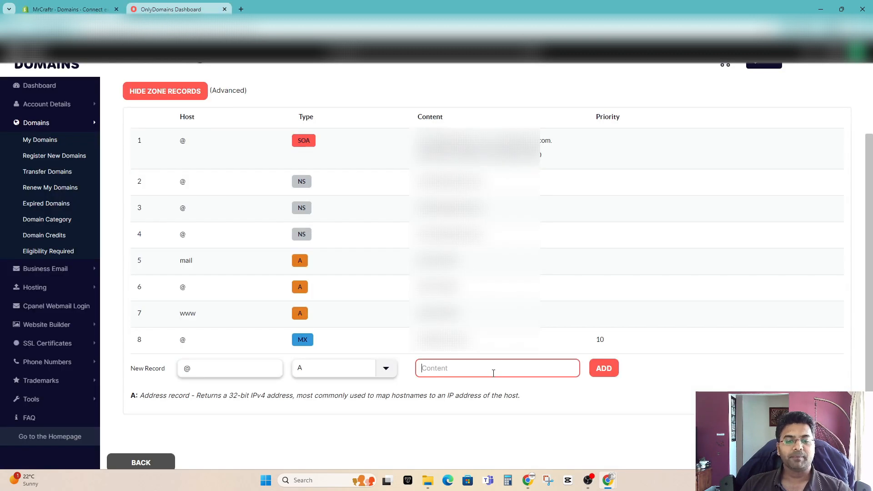
{"action": "key", "text": "ctrl+v"}
{"action": "left_click", "coordinate": [611, 369]}
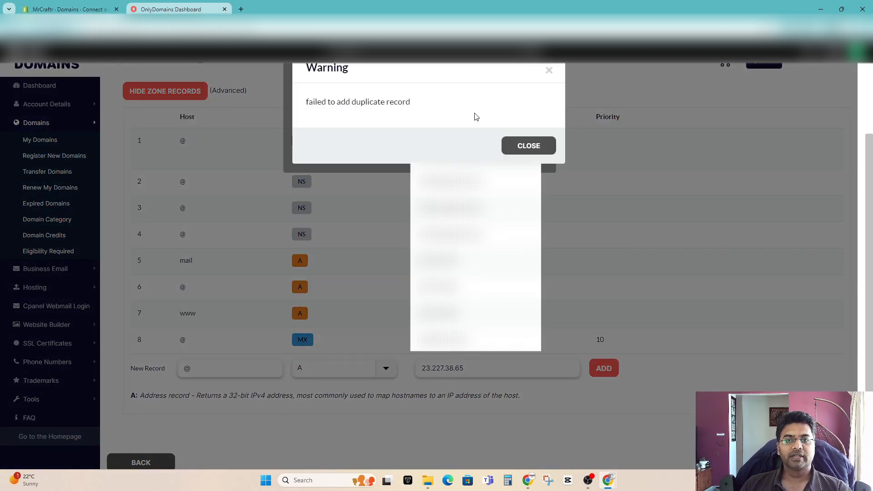
{"action": "left_click", "coordinate": [525, 144]}
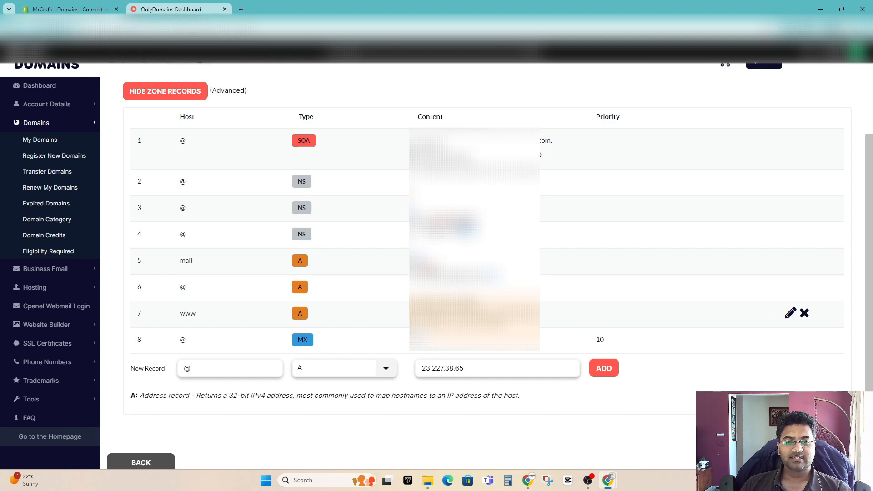
Check Shopify's required CNAME name, then set the new zone record's host to www and its type to CNAME.
{"action": "key", "text": "ctrl+Tab"}
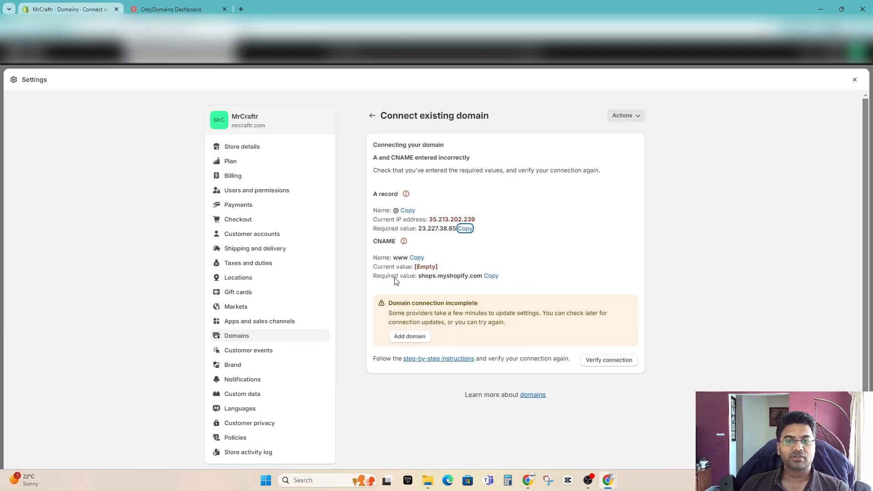
{"action": "left_click", "coordinate": [417, 258]}
{"action": "key", "text": "ctrl+Tab"}
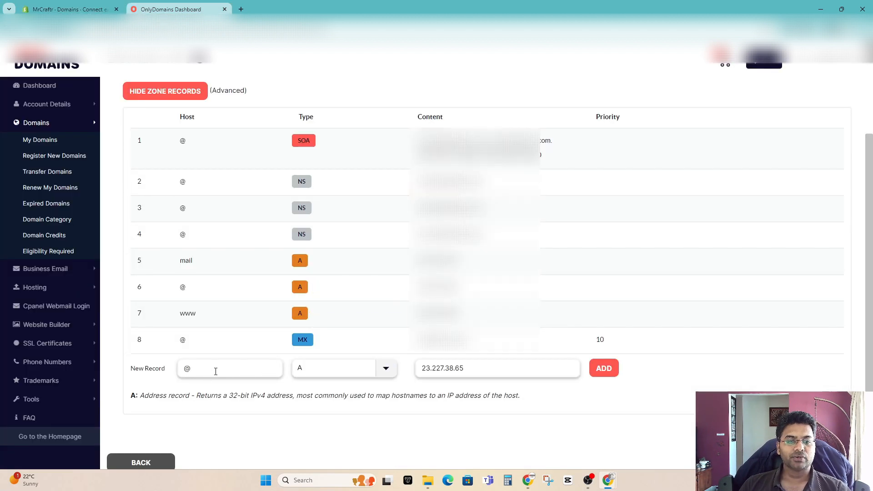
{"action": "left_click", "coordinate": [213, 372]}
{"action": "key", "text": "BackSpace"}
{"action": "type", "text": "www"}
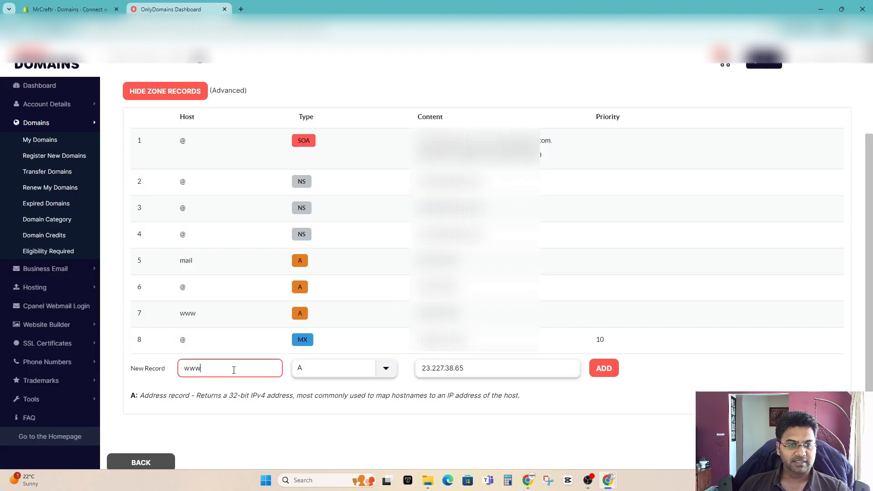
{"action": "left_click", "coordinate": [355, 370]}
{"action": "left_click", "coordinate": [332, 285]}
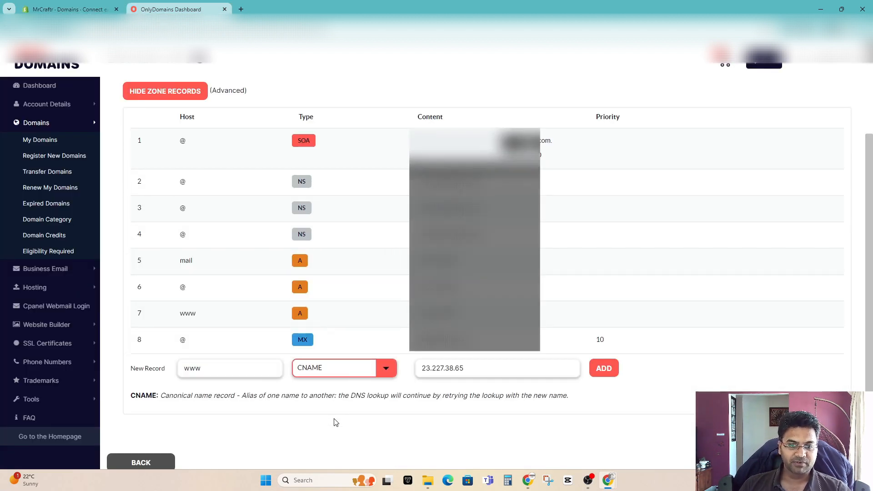
Copy Shopify's required CNAME value shops.myshopify.com into the new record's content and add the record.
{"action": "key", "text": "ctrl+Tab"}
{"action": "left_click", "coordinate": [491, 276]}
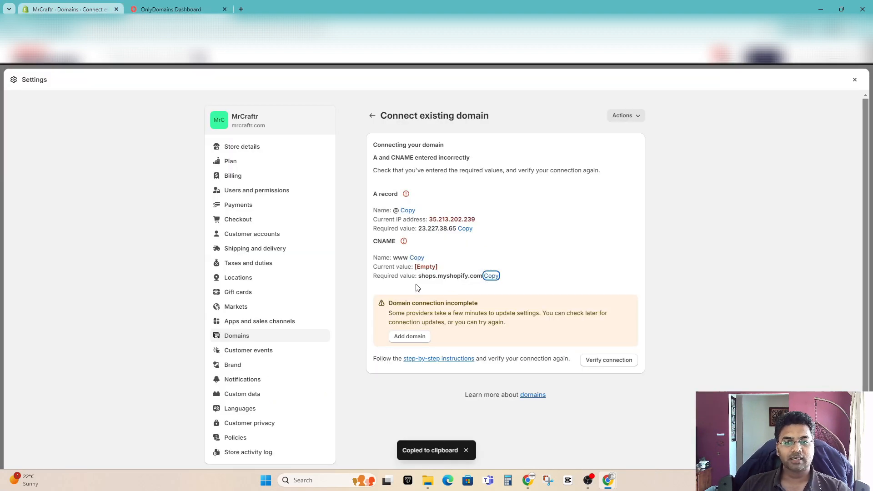
{"action": "key", "text": "ctrl+Tab"}
{"action": "triple_click", "coordinate": [495, 368]}
{"action": "key", "text": "ctrl+v"}
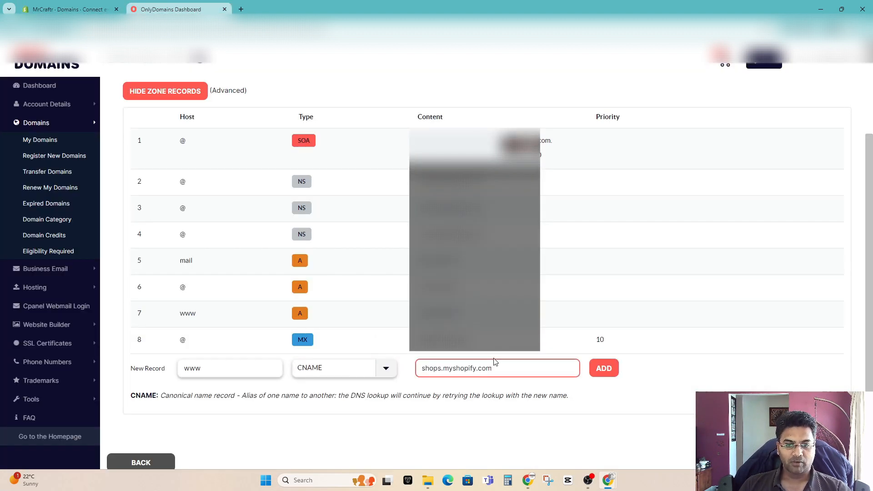
{"action": "left_click", "coordinate": [611, 371]}
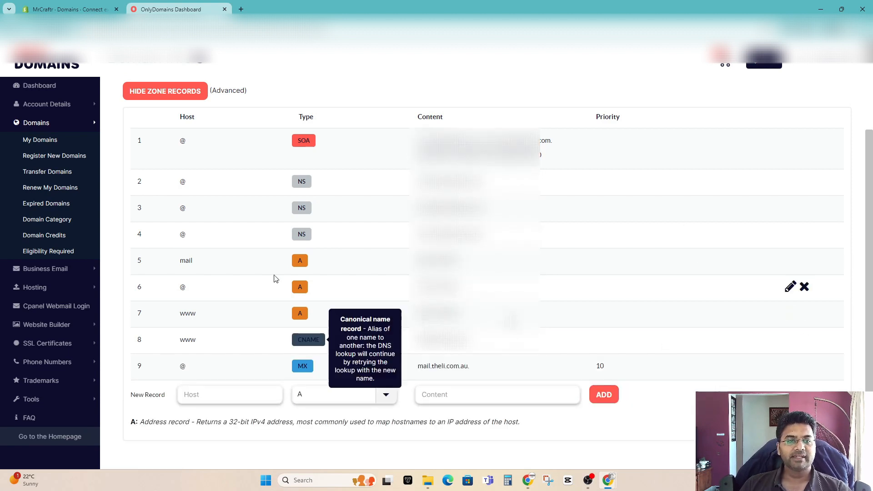
Switch back to Shopify's existing-domain connection page and verify the domain connection again.
{"action": "left_click", "coordinate": [39, 10]}
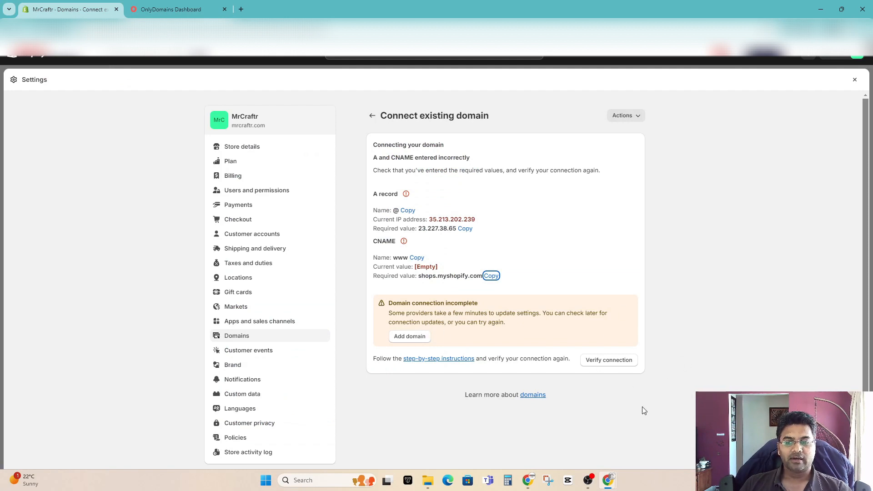
{"action": "left_click", "coordinate": [610, 362]}
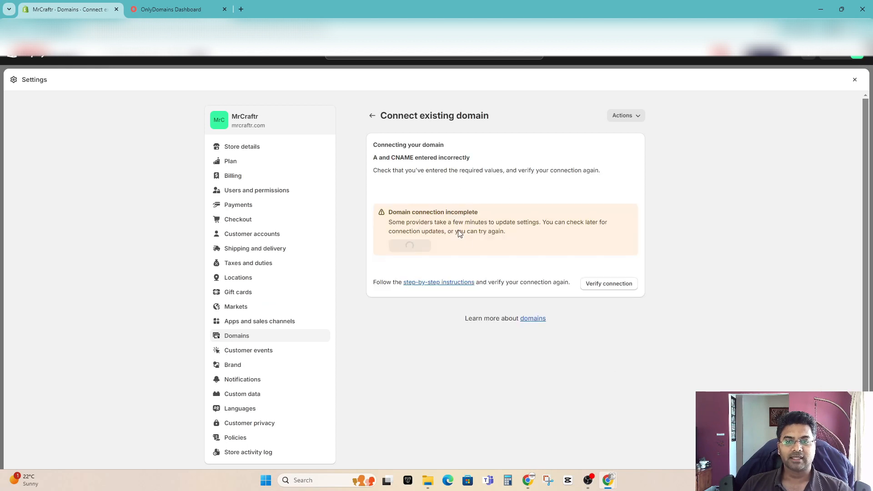